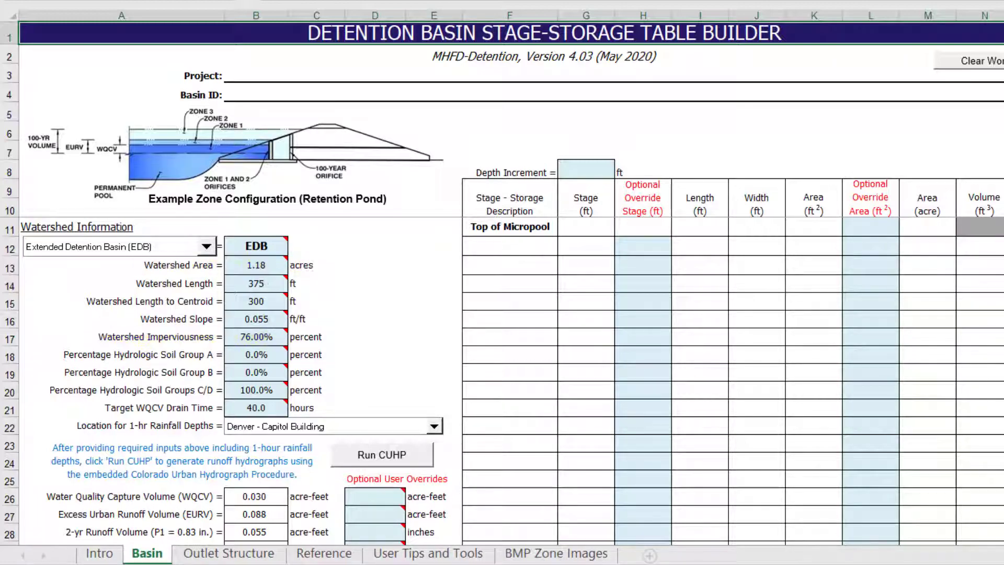
{"action": "scroll", "coordinate": [236, 384], "scroll_direction": "down", "scroll_amount": 1}
{"action": "scroll", "coordinate": [236, 385], "scroll_direction": "down", "scroll_amount": 2}
{"action": "scroll", "coordinate": [235, 385], "scroll_direction": "down", "scroll_amount": 1}
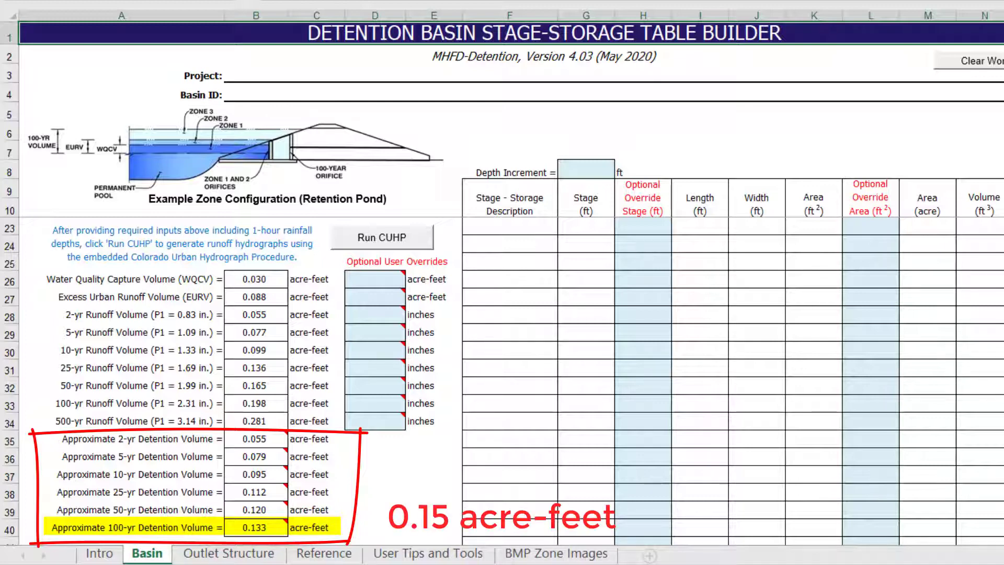
{"action": "scroll", "coordinate": [502, 385], "scroll_direction": "down", "scroll_amount": 1}
{"action": "scroll", "coordinate": [503, 385], "scroll_direction": "down", "scroll_amount": 2}
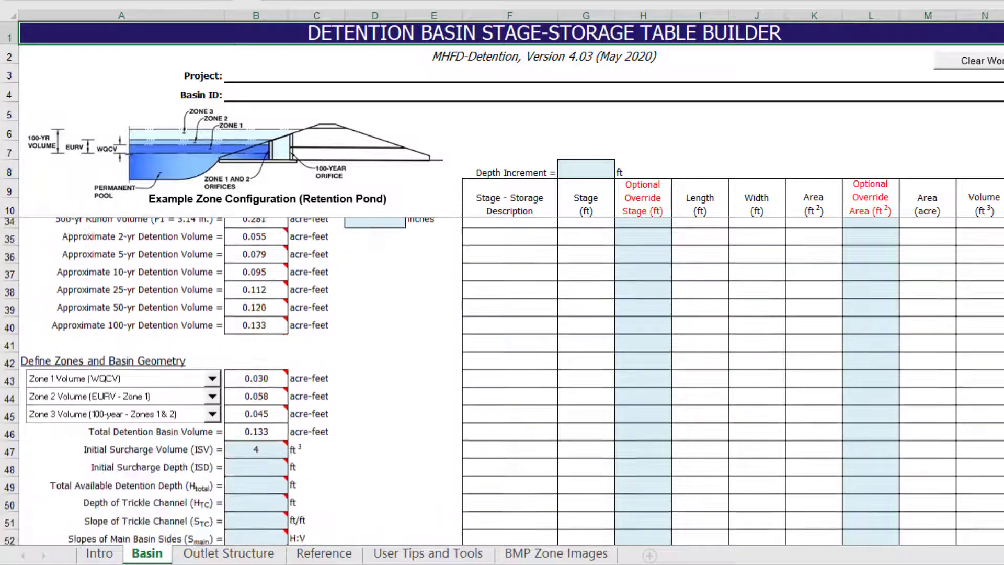
{"action": "scroll", "coordinate": [503, 385], "scroll_direction": "down", "scroll_amount": 2}
{"action": "scroll", "coordinate": [502, 385], "scroll_direction": "down", "scroll_amount": 1}
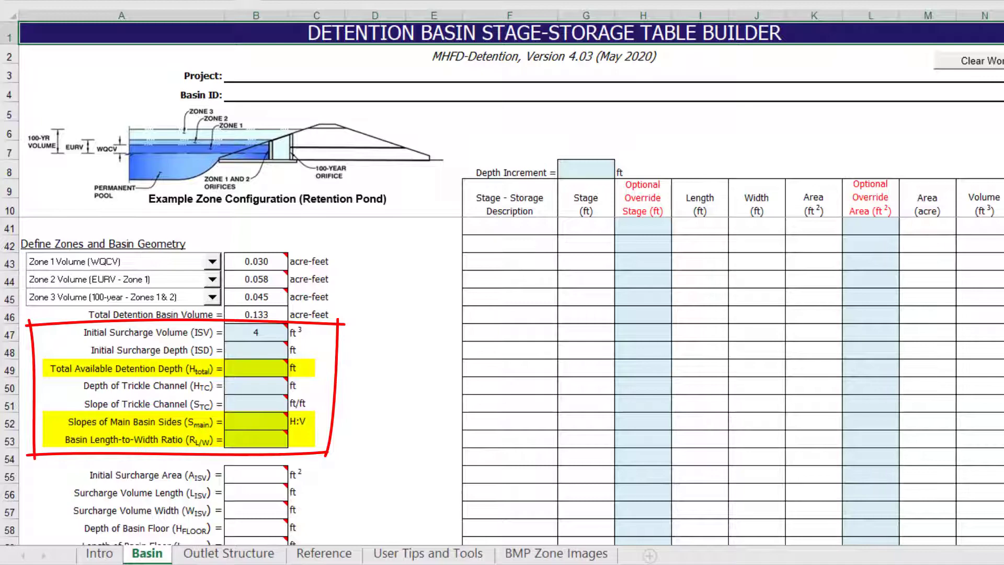
{"action": "scroll", "coordinate": [502, 384], "scroll_direction": "up", "scroll_amount": 4}
{"action": "scroll", "coordinate": [502, 384], "scroll_direction": "up", "scroll_amount": 3}
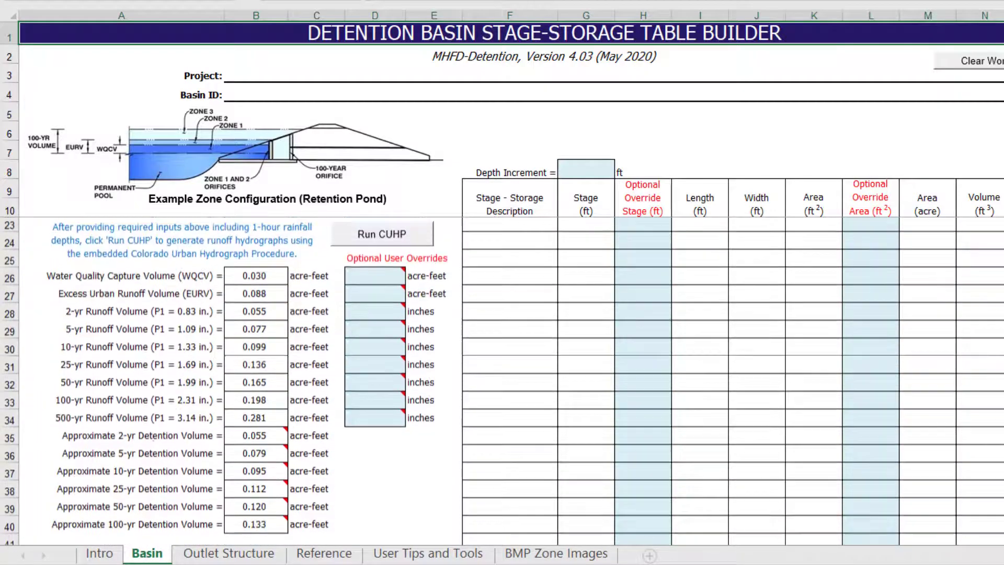
{"action": "scroll", "coordinate": [503, 384], "scroll_direction": "up", "scroll_amount": 3}
{"action": "scroll", "coordinate": [502, 385], "scroll_direction": "up", "scroll_amount": 1}
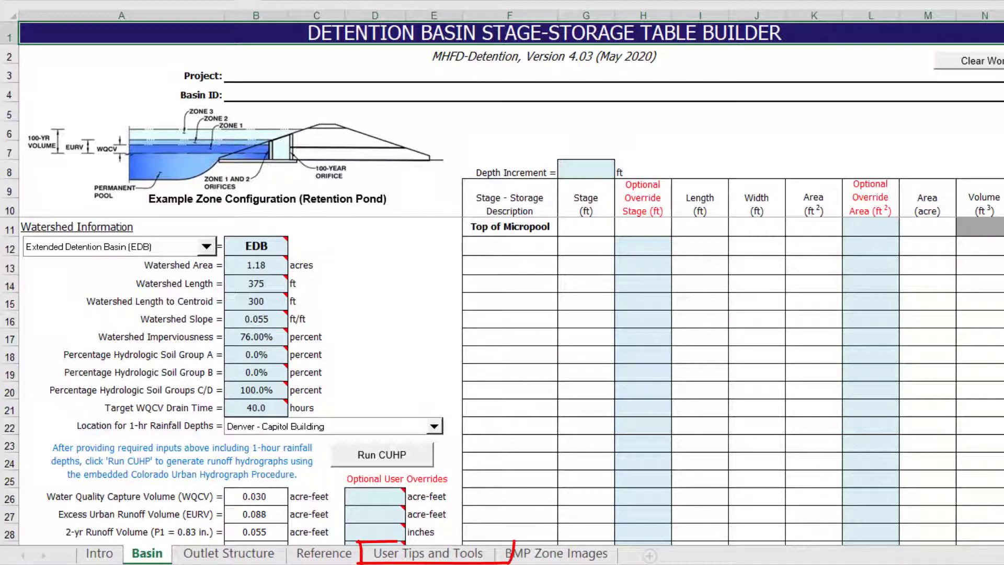
Step: Go to the User Tips and Tools sheet holding the Stage-Area calculator
{"action": "left_click", "coordinate": [428, 553]}
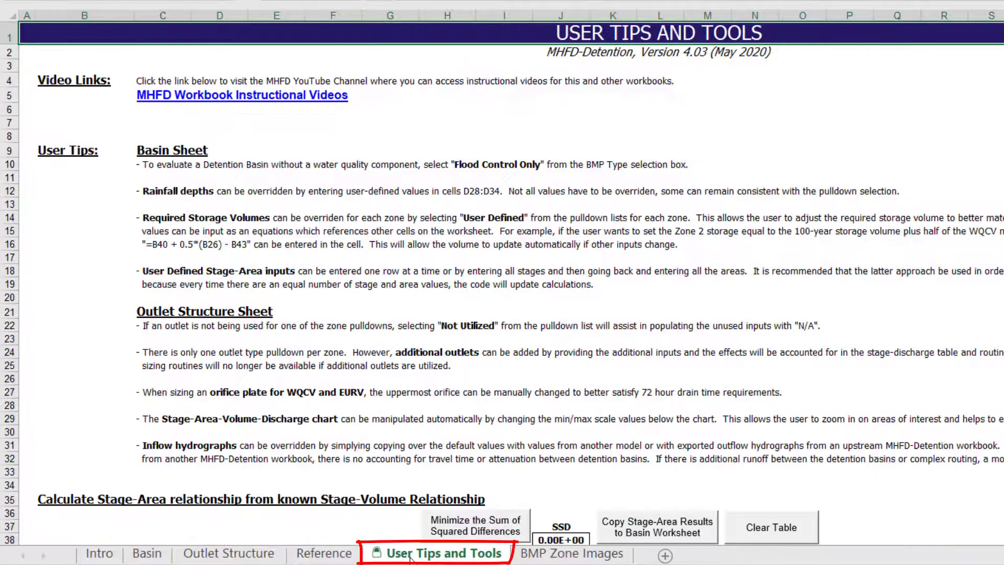
{"action": "scroll", "coordinate": [357, 380], "scroll_direction": "down", "scroll_amount": 4}
{"action": "scroll", "coordinate": [355, 380], "scroll_direction": "down", "scroll_amount": 3}
{"action": "scroll", "coordinate": [355, 381], "scroll_direction": "down", "scroll_amount": 3}
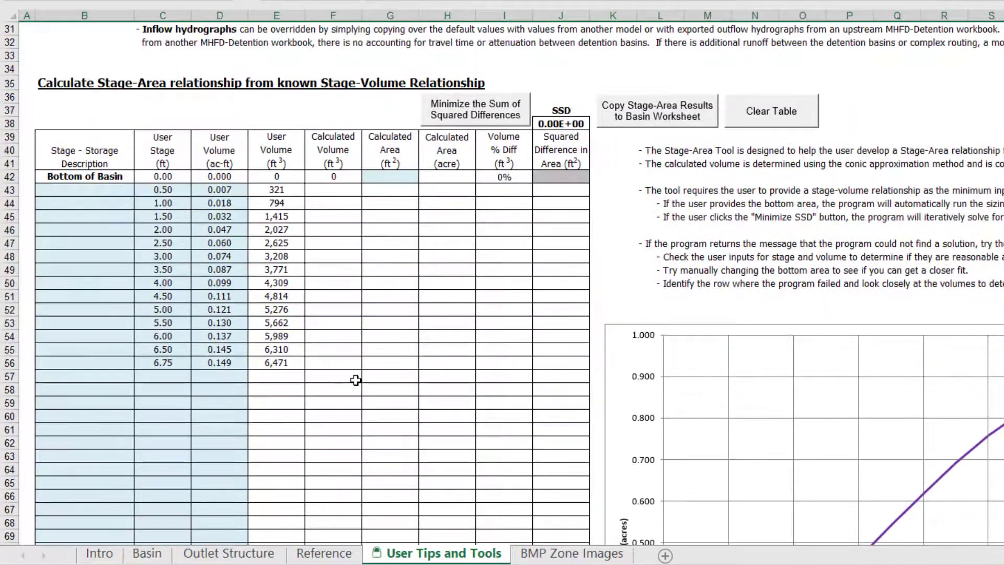
{"action": "scroll", "coordinate": [355, 380], "scroll_direction": "down", "scroll_amount": 1}
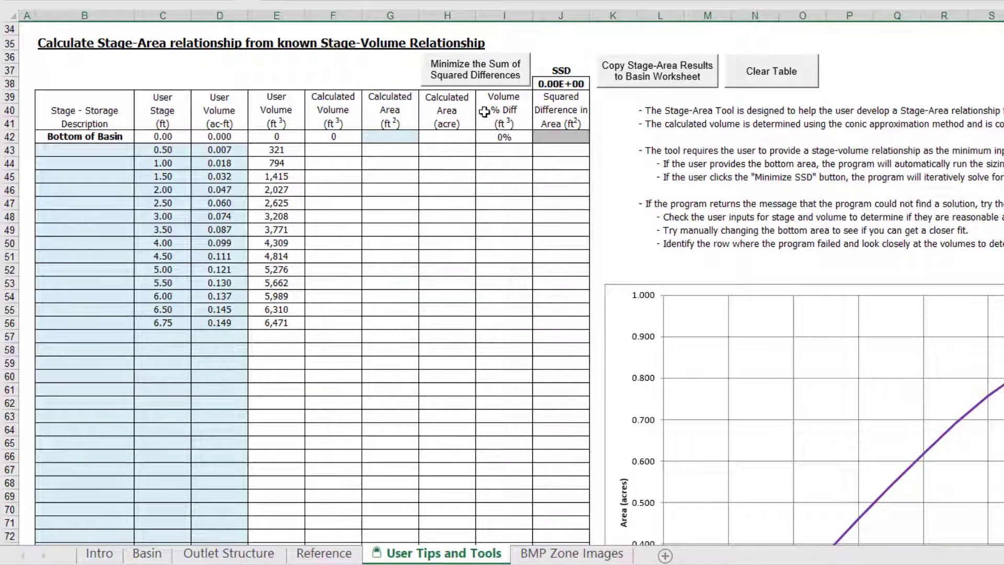
Step: Minimize the sum of squared differences and accept the 590.4 sq ft bottom-area solution
{"action": "left_click", "coordinate": [489, 82]}
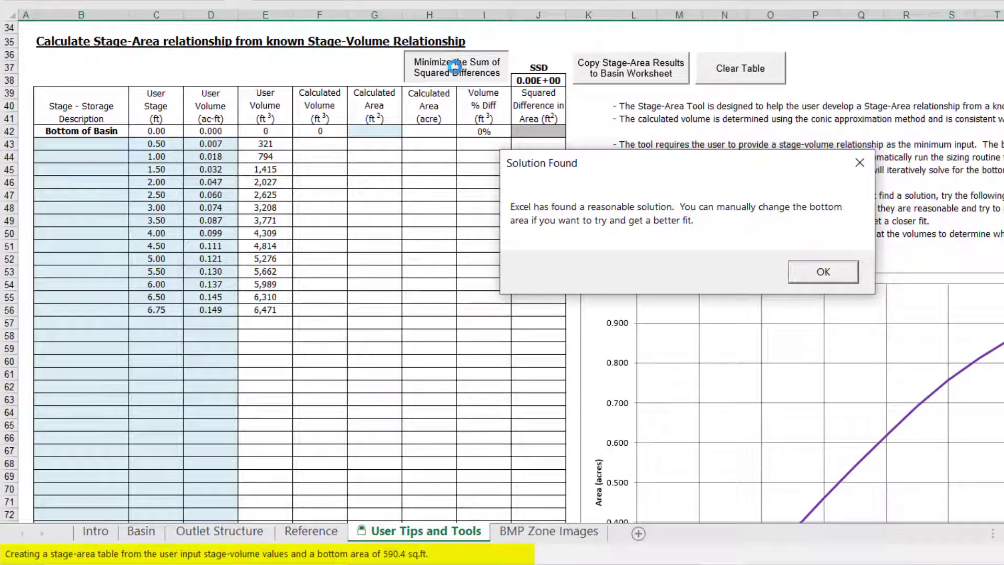
{"action": "left_click", "coordinate": [836, 274]}
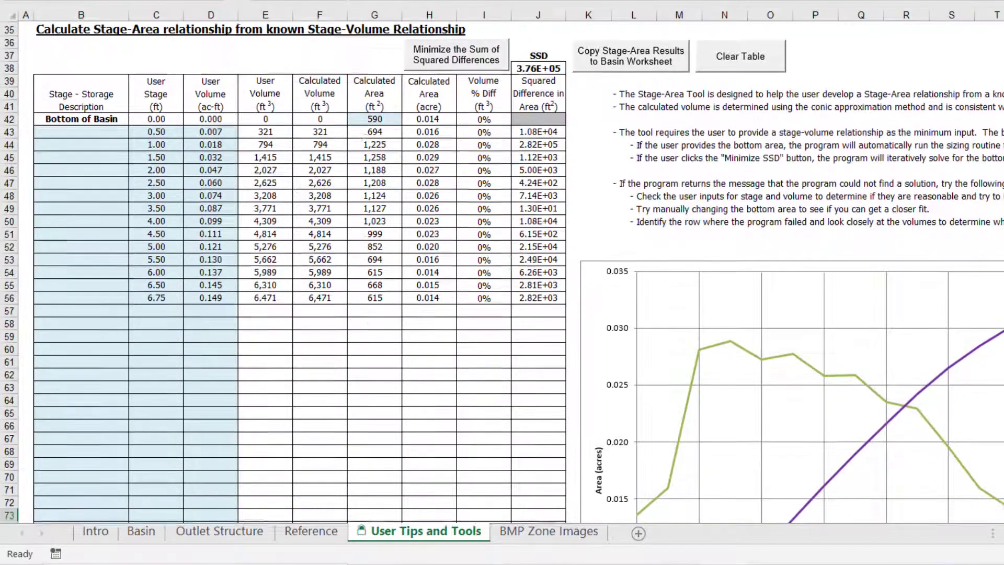
{"action": "scroll", "coordinate": [502, 283], "scroll_direction": "down", "scroll_amount": 2}
{"action": "scroll", "coordinate": [503, 282], "scroll_direction": "right", "scroll_amount": 4}
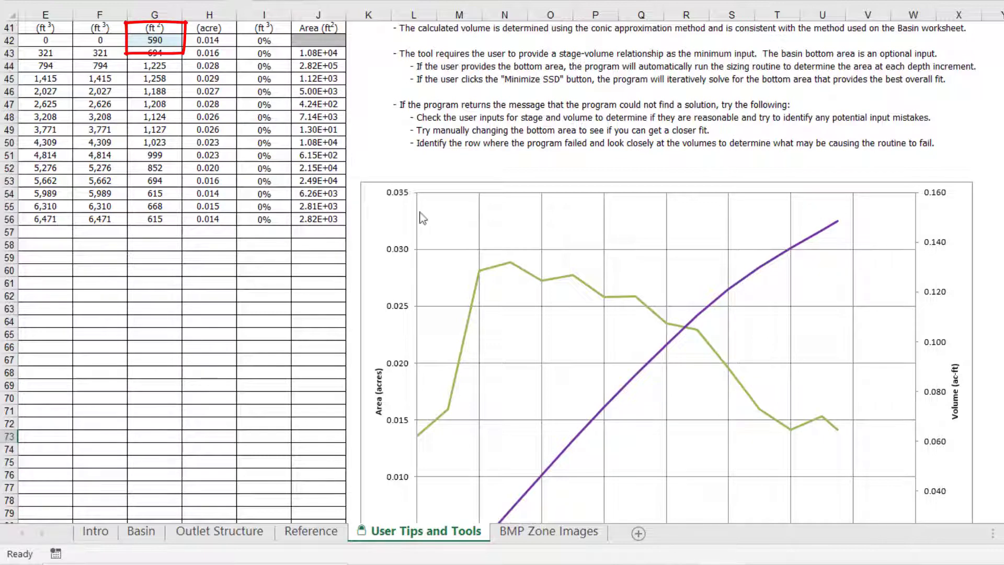
Step: Set the bottom area in G42 to 600, then 610 sq ft for 0% volume differences
{"action": "left_click", "coordinate": [158, 40]}
{"action": "type", "text": "600"}
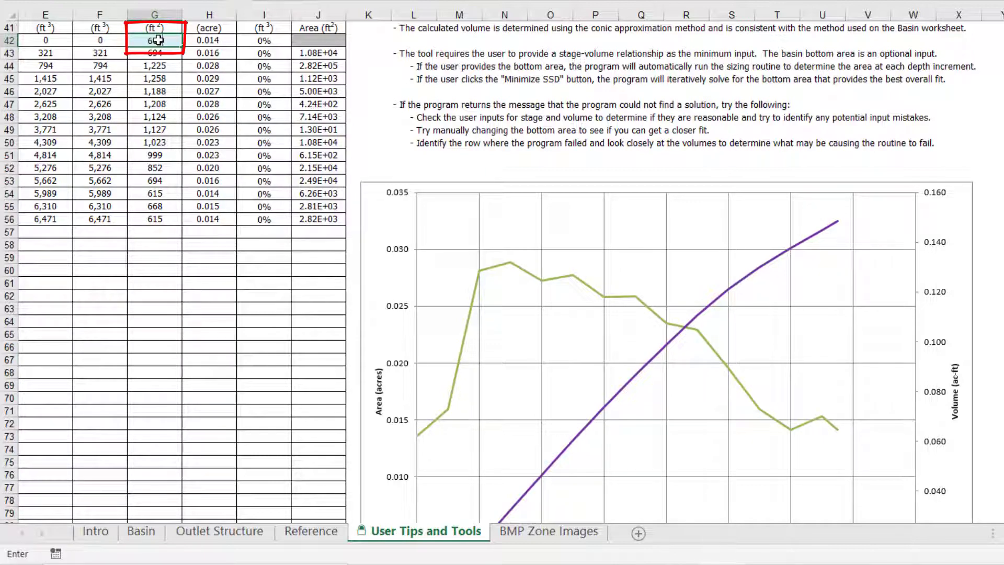
{"action": "key", "text": "Return"}
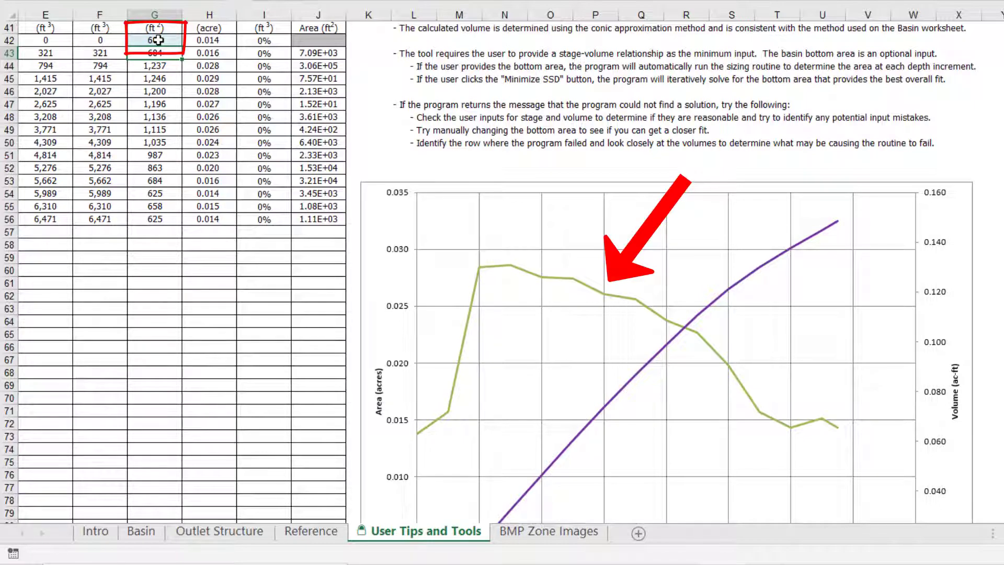
{"action": "left_click", "coordinate": [170, 40]}
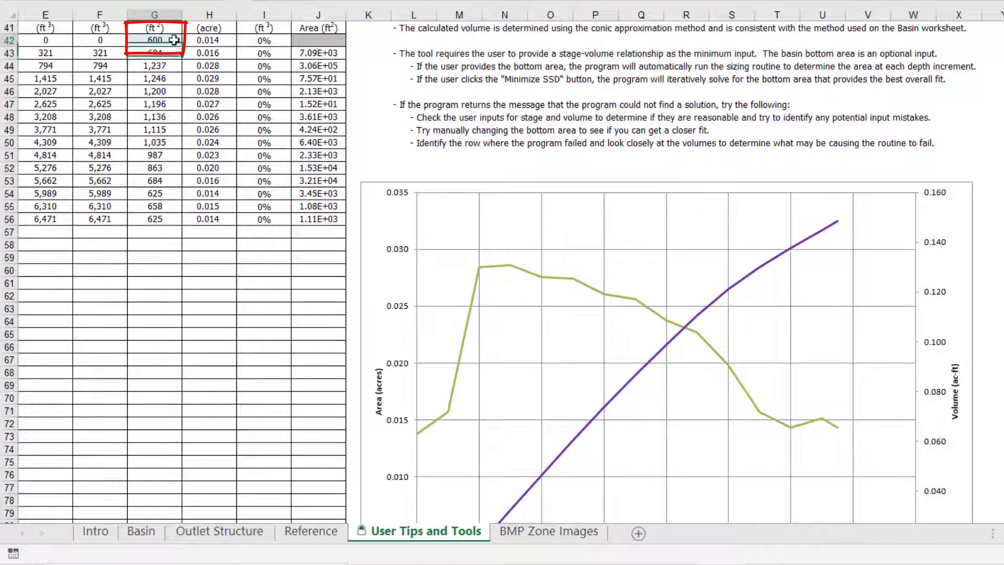
{"action": "type", "text": "610"}
{"action": "key", "text": "Return"}
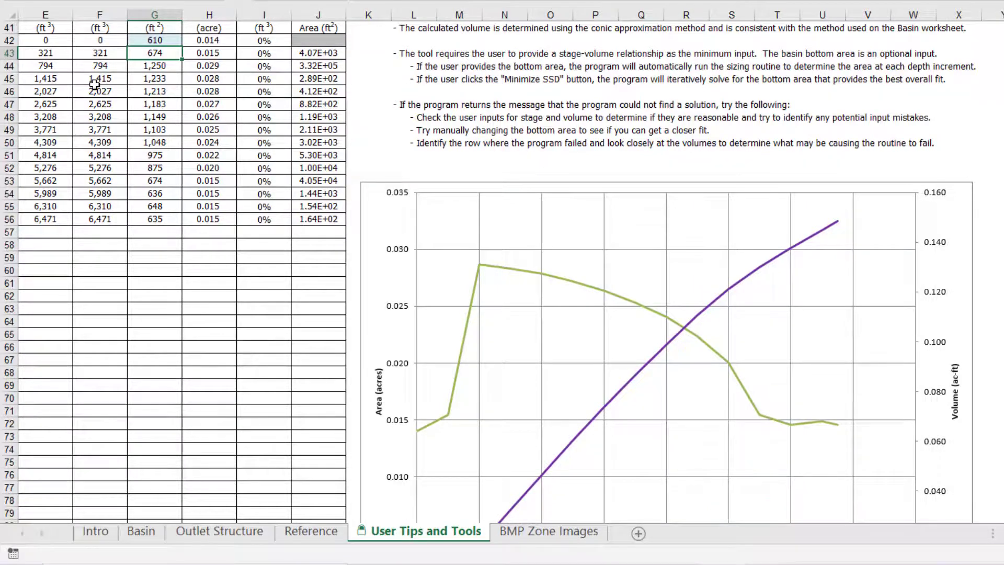
{"action": "scroll", "coordinate": [87, 79], "scroll_direction": "up", "scroll_amount": 2}
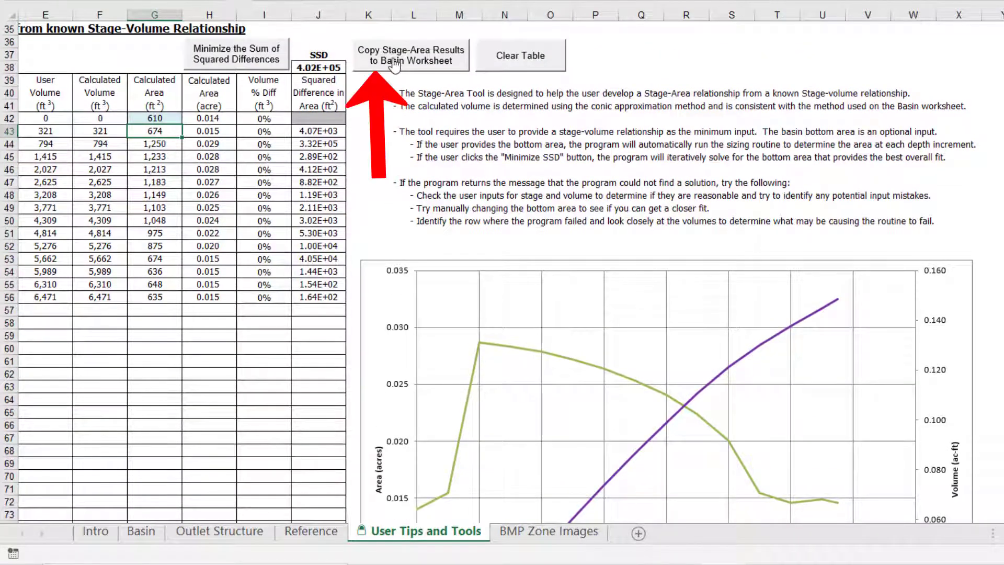
Step: Copy the stage-area results to the Basin worksheet, overwriting its table, and move to Outlet Structure
{"action": "left_click", "coordinate": [392, 56]}
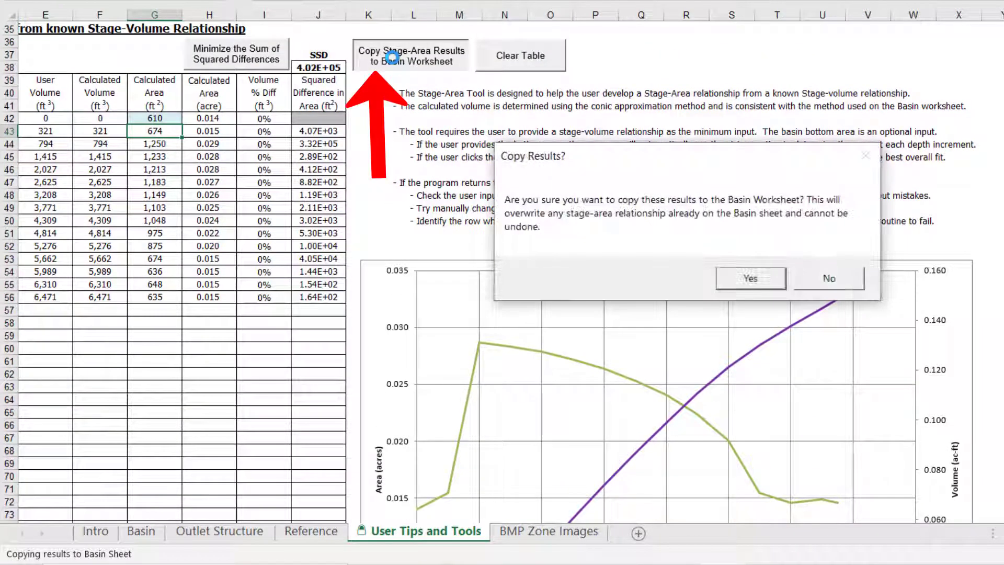
{"action": "left_click", "coordinate": [740, 282]}
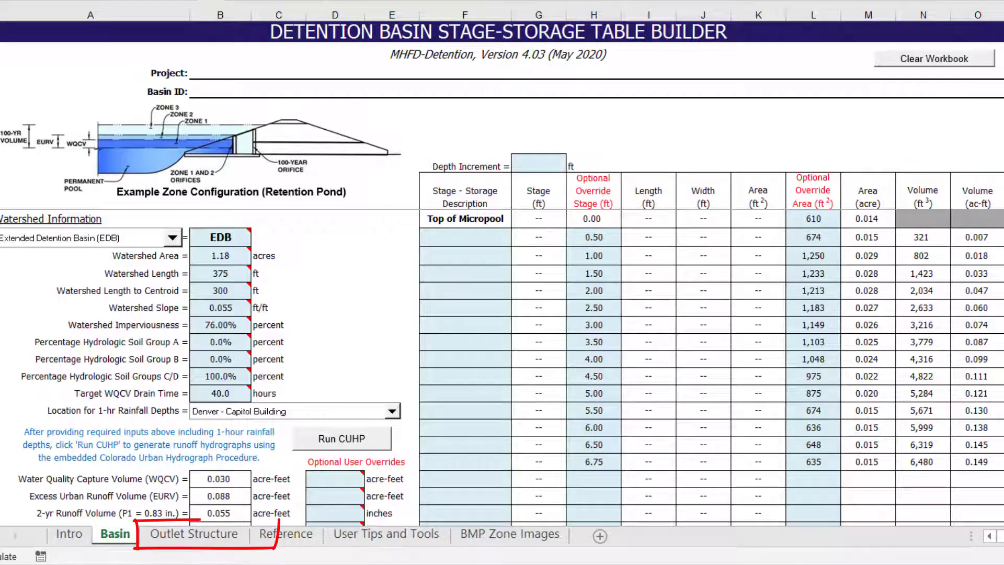
{"action": "key", "text": "ctrl+Page_Down"}
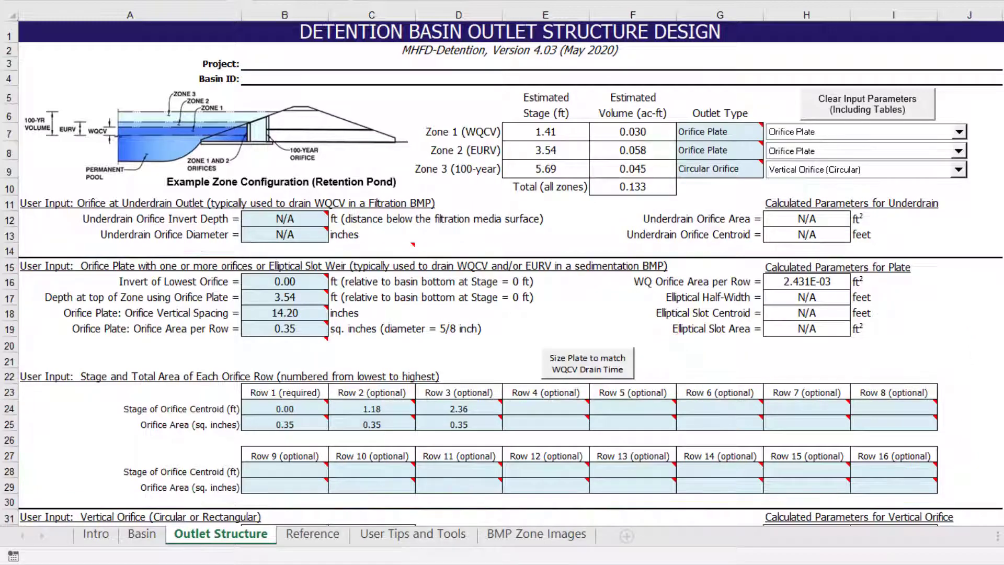
{"action": "scroll", "coordinate": [502, 282], "scroll_direction": "down", "scroll_amount": 3}
{"action": "scroll", "coordinate": [503, 283], "scroll_direction": "down", "scroll_amount": 2}
{"action": "scroll", "coordinate": [503, 283], "scroll_direction": "down", "scroll_amount": 2}
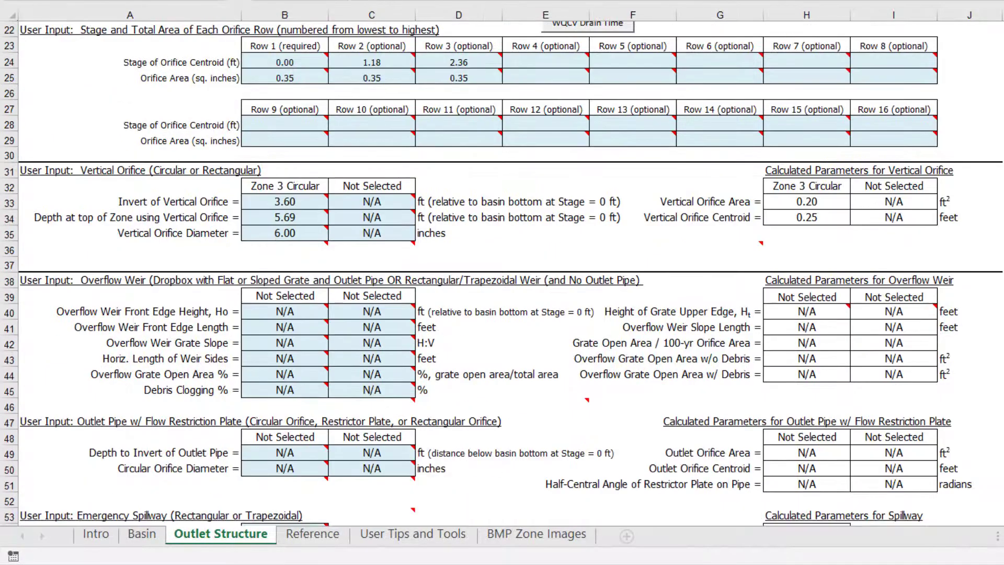
{"action": "scroll", "coordinate": [502, 283], "scroll_direction": "down", "scroll_amount": 2}
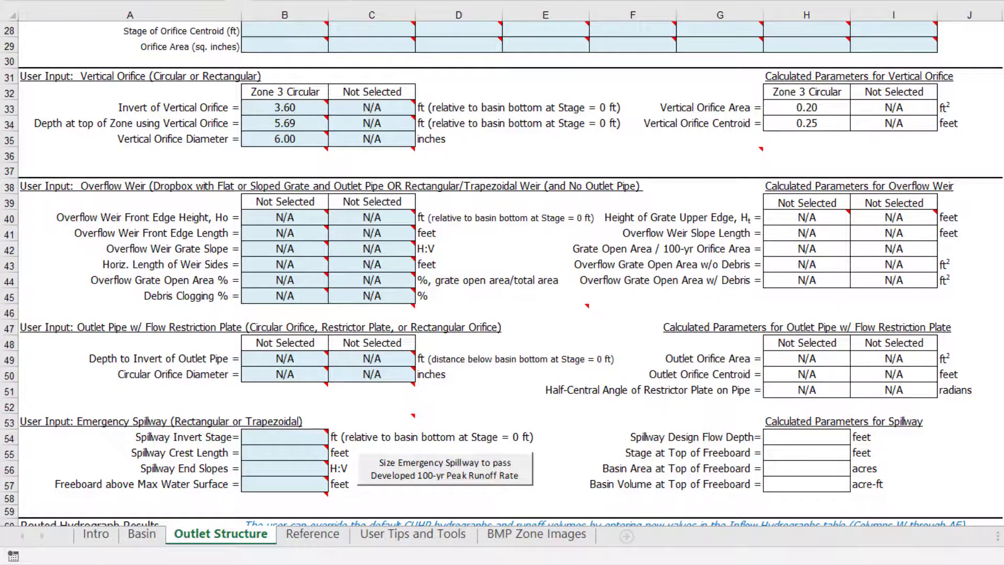
{"action": "scroll", "coordinate": [502, 275], "scroll_direction": "down", "scroll_amount": 4}
{"action": "scroll", "coordinate": [503, 274], "scroll_direction": "down", "scroll_amount": 4}
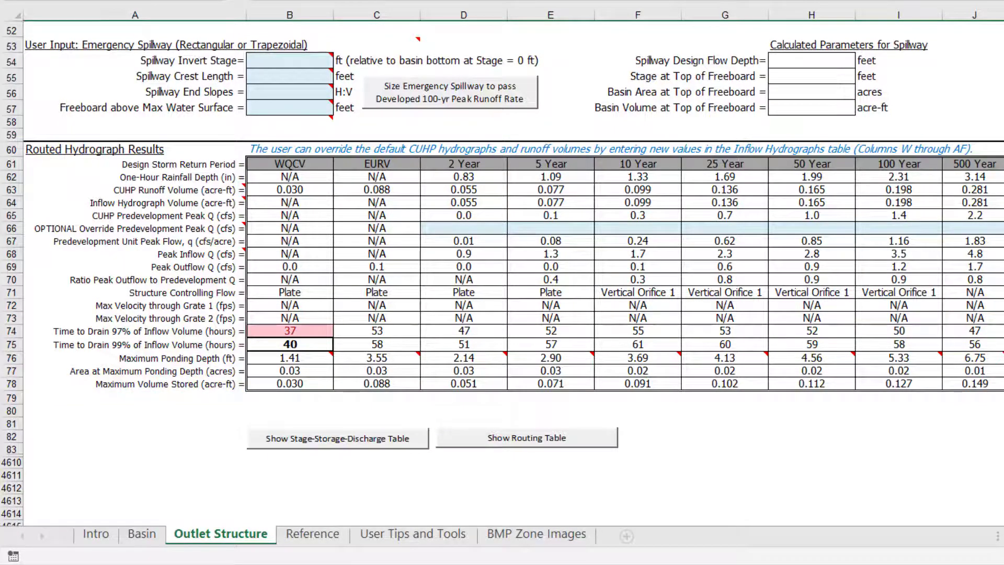
{"action": "scroll", "coordinate": [502, 275], "scroll_direction": "up", "scroll_amount": 1}
{"action": "scroll", "coordinate": [502, 275], "scroll_direction": "up", "scroll_amount": 7}
{"action": "scroll", "coordinate": [503, 275], "scroll_direction": "up", "scroll_amount": 9}
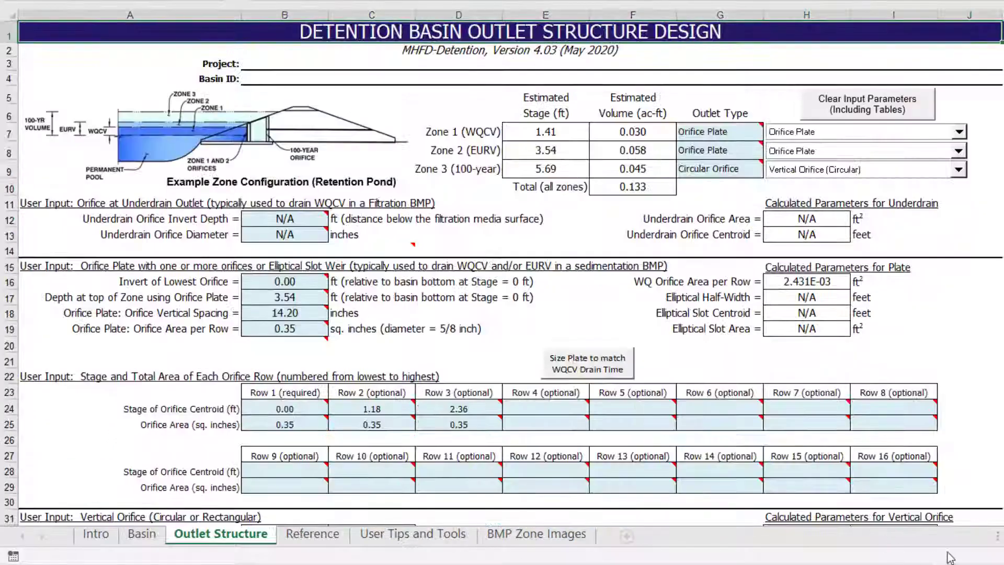
{"action": "scroll", "coordinate": [502, 275], "scroll_direction": "right", "scroll_amount": 1}
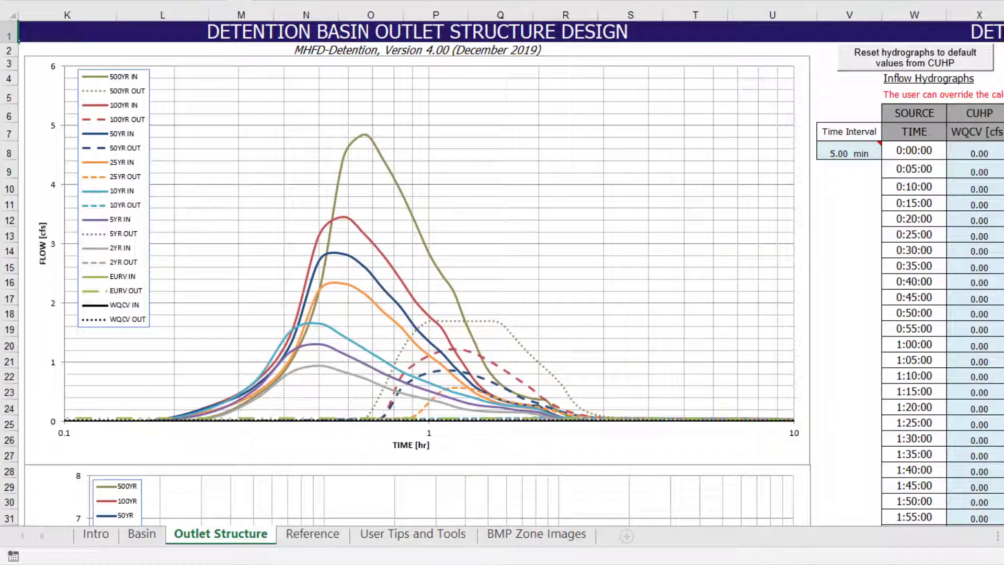